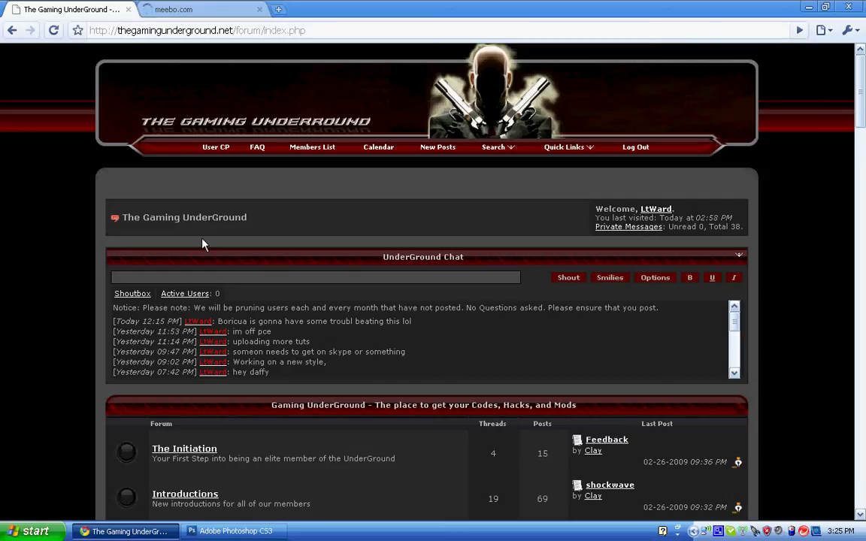
- Return to the signature challenge forum thread and view the posted Bart signature with its patterned background
left_click(11, 32)
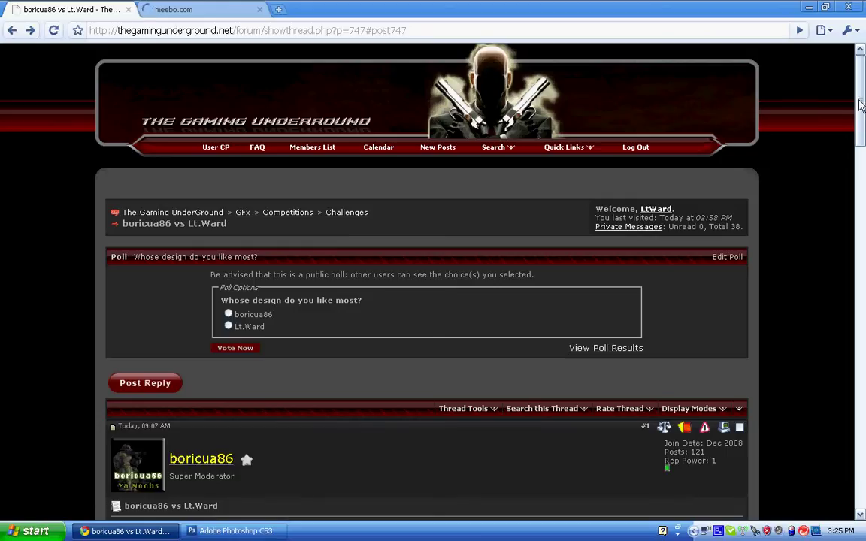
left_click_drag(862, 104, 859, 241)
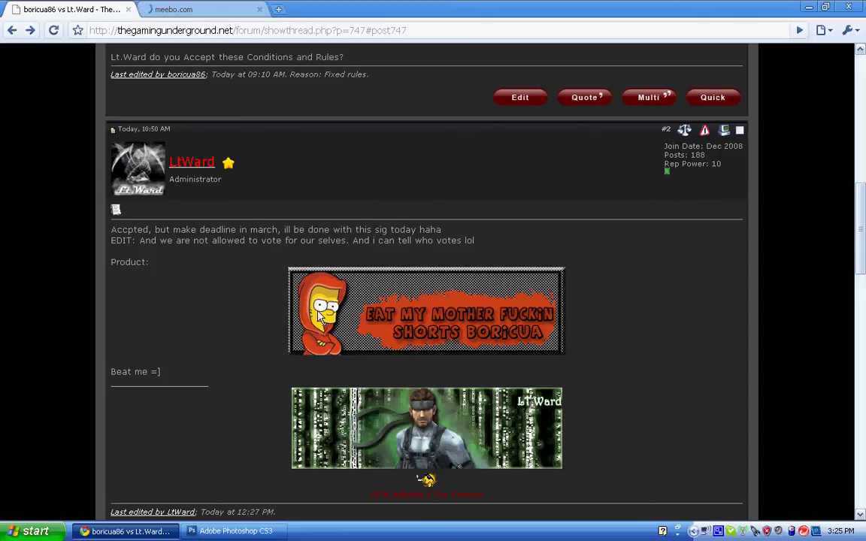
left_click_drag(861, 199, 860, 112)
- Switch to Photoshop, create a 4 x 4 pixel document named Pattrn with transparent background, and enlarge its window
left_click(265, 531)
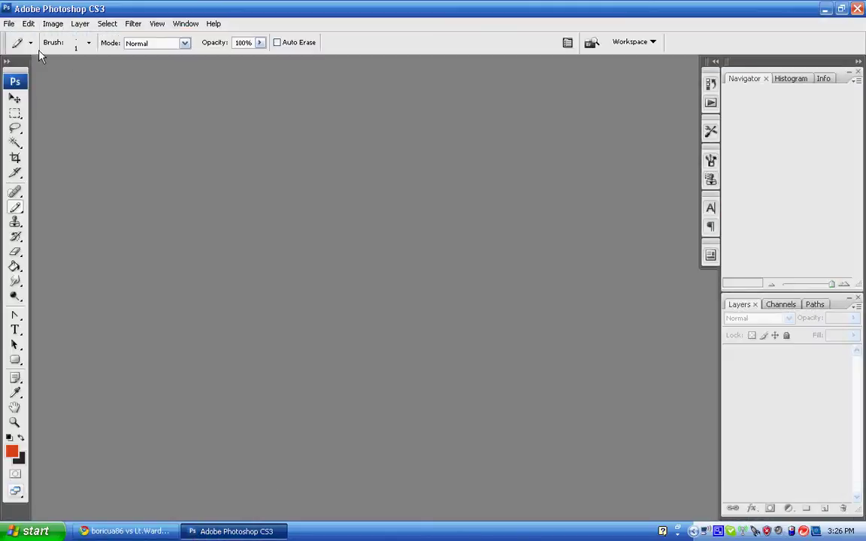
key("ctrl+n")
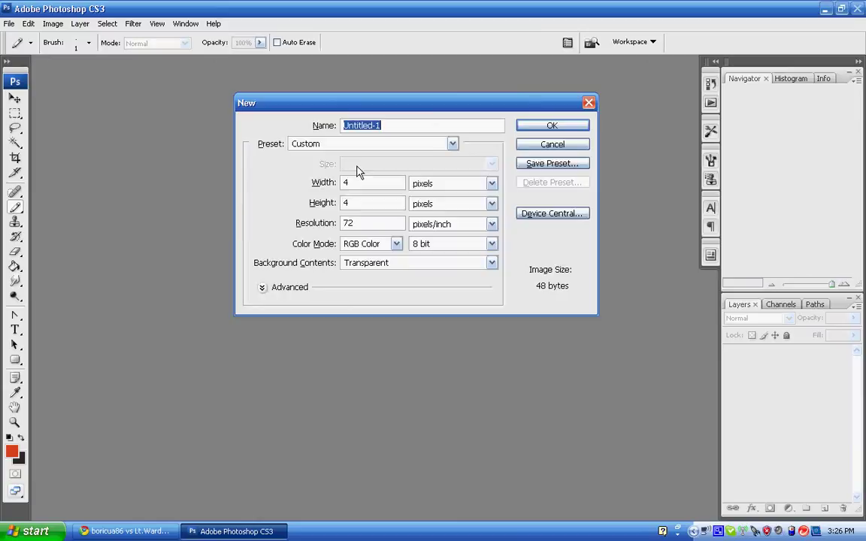
type("Pattrn==")
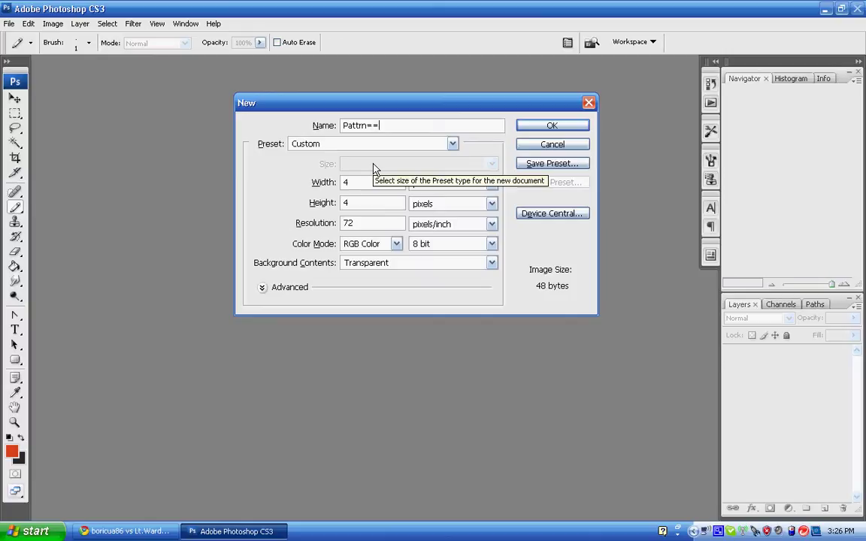
key("BackSpace")
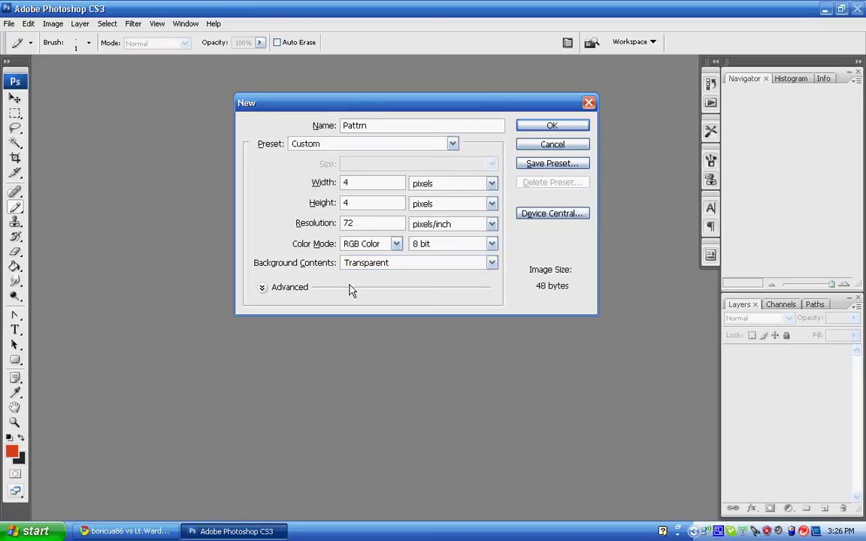
left_click(537, 129)
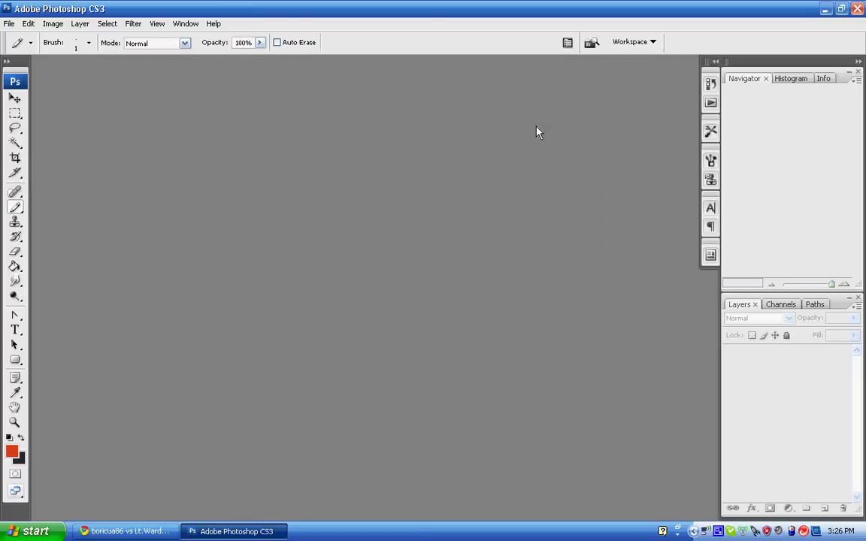
left_click_drag(84, 69, 312, 148)
left_click_drag(394, 227, 582, 391)
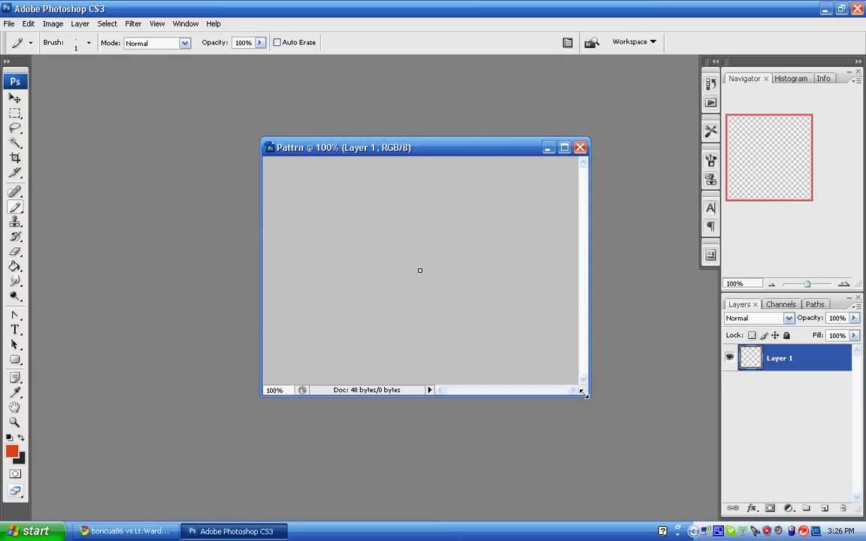
- Set the foreground color to #b7b7b7 and pencil in the two left pixels of the canvas's top row
key("ctrl+plus")
key("ctrl+plus")
key("ctrl+plus")
key("ctrl+plus")
key("ctrl+plus")
key("ctrl+plus")
key("ctrl+plus")
key("ctrl+plus")
key("ctrl+plus")
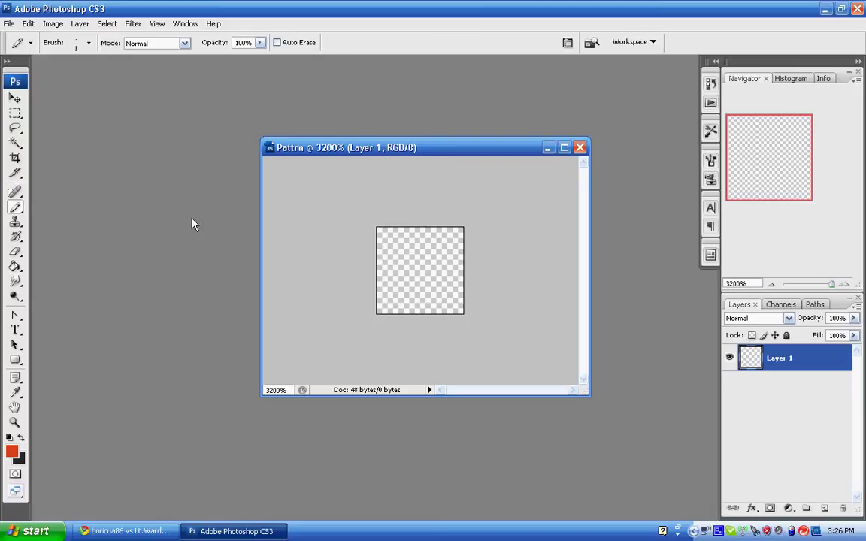
left_click(13, 451)
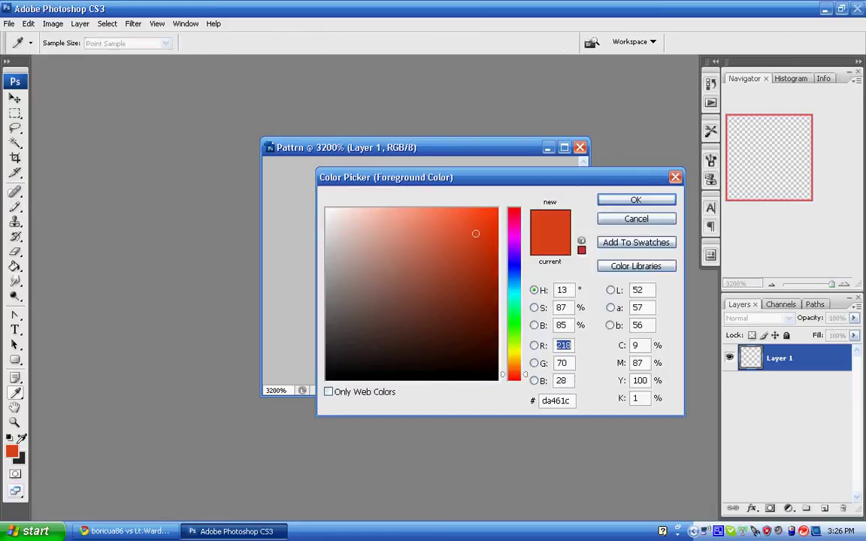
double_click(570, 400)
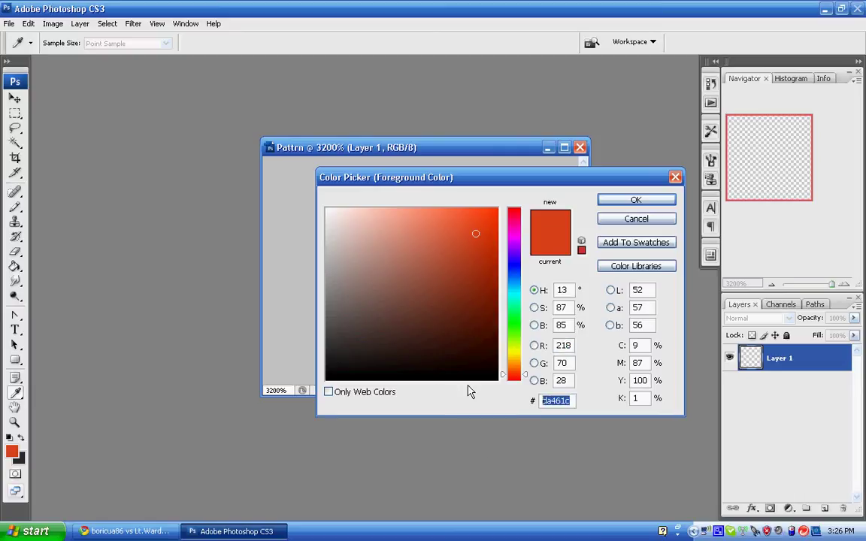
type("b7b7b7")
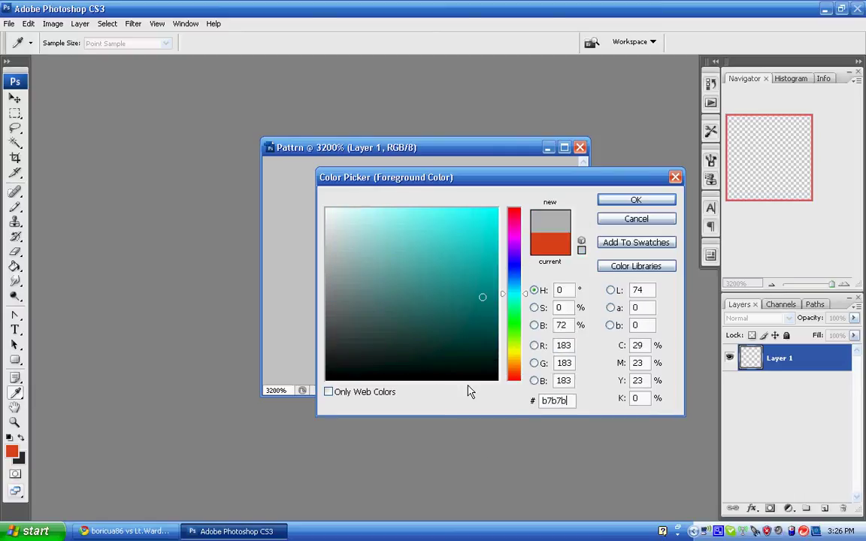
left_click(636, 200)
left_click(386, 237)
left_click(408, 238)
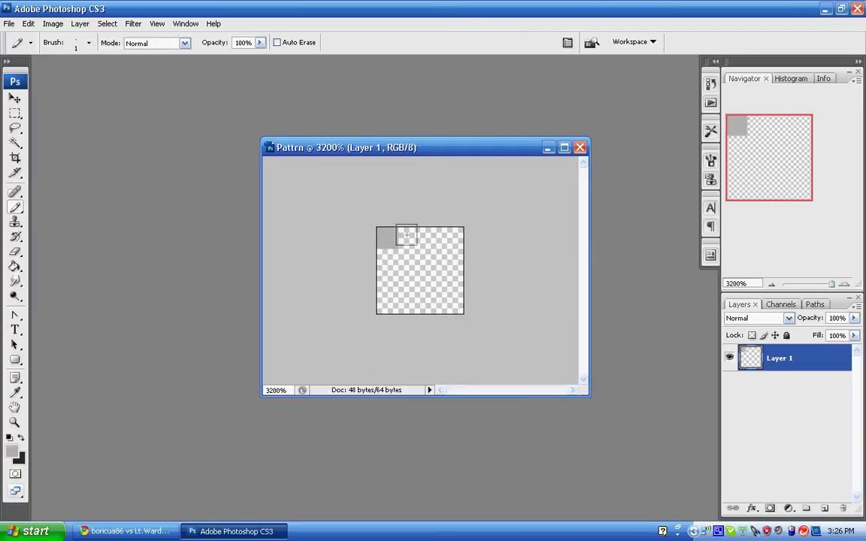
- Set the foreground color to #131313 and pencil in the two right pixels of the top row
left_click(13, 452)
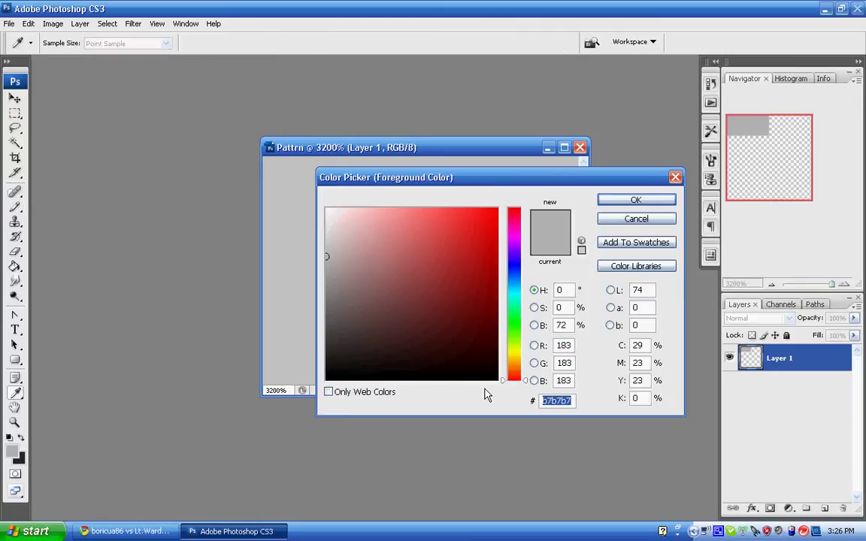
type("131313")
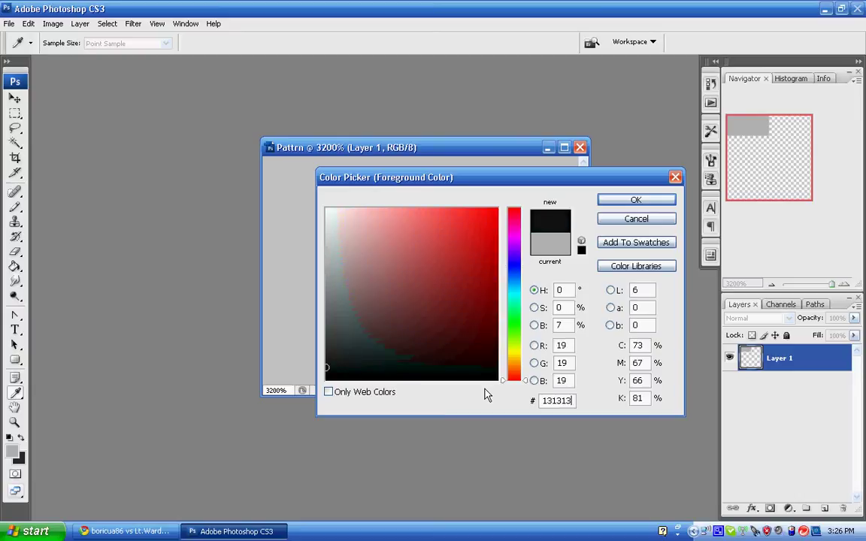
left_click(665, 199)
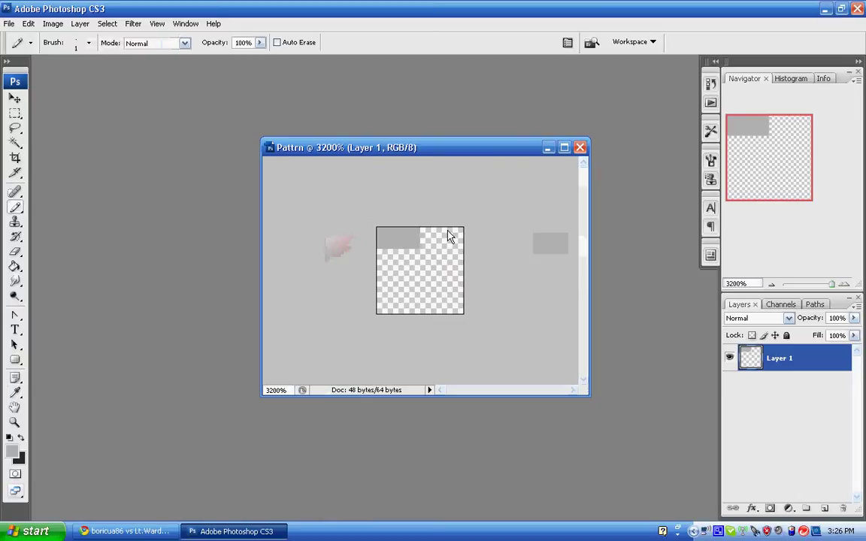
left_click_drag(432, 242, 449, 239)
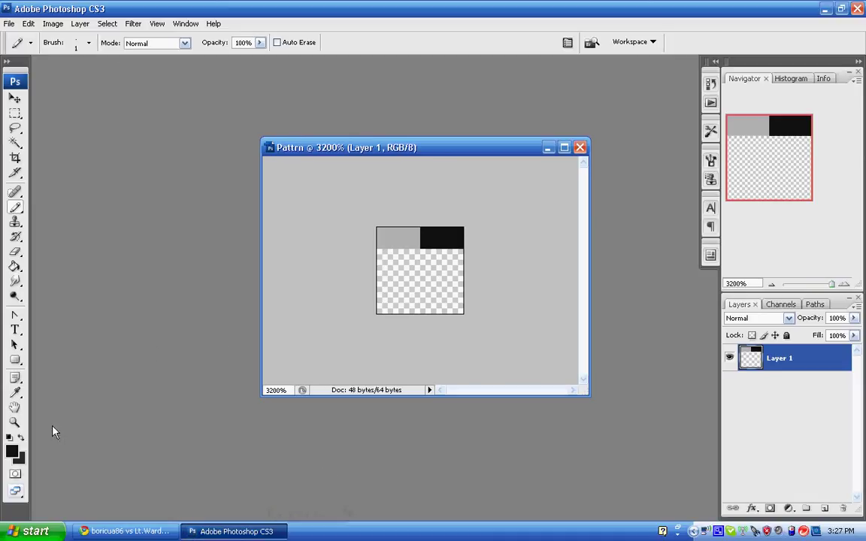
- Set the foreground color to #595959 and pencil in the two left pixels of the second row
left_click(11, 451)
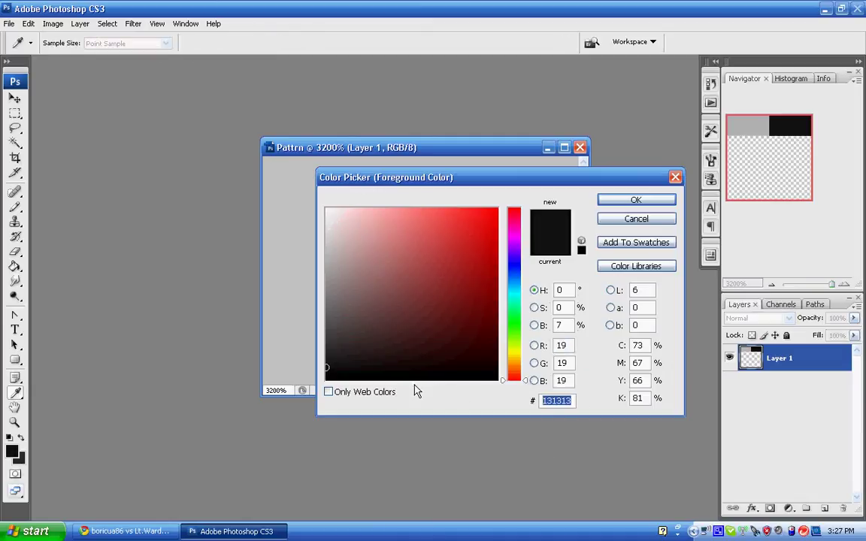
type("595959")
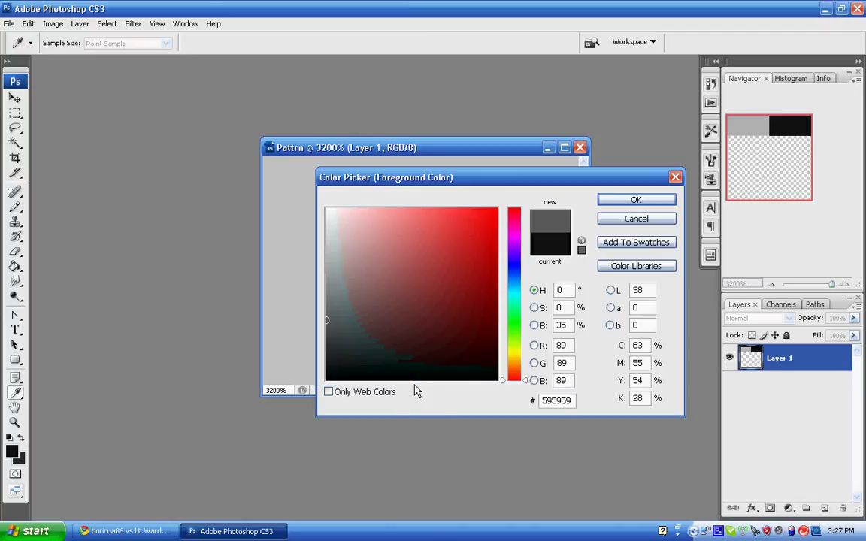
key("Return")
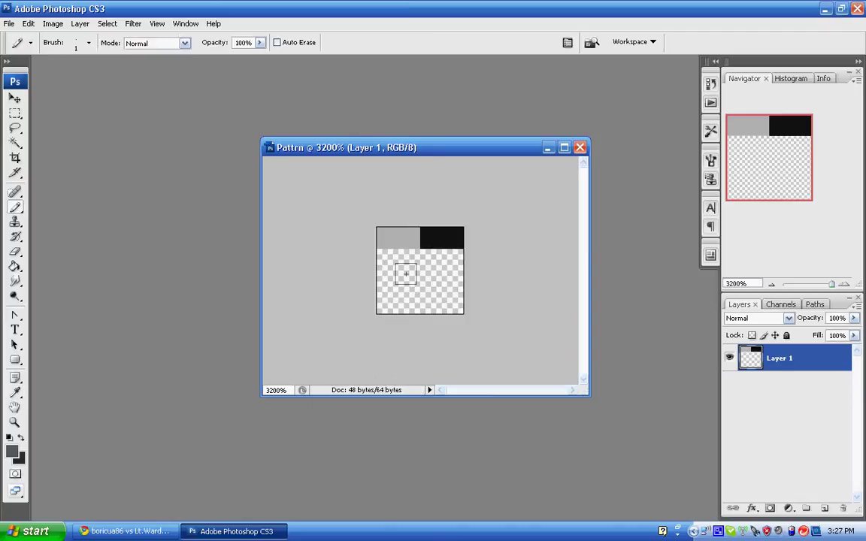
left_click(387, 259)
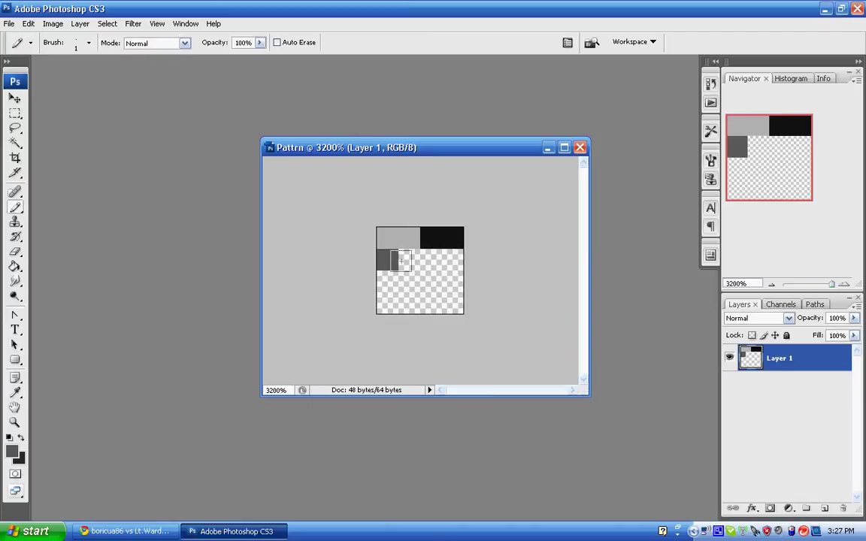
left_click(410, 259)
- Set the foreground color to #2e2e2e and pencil in the two right pixels of the second row
left_click(14, 452)
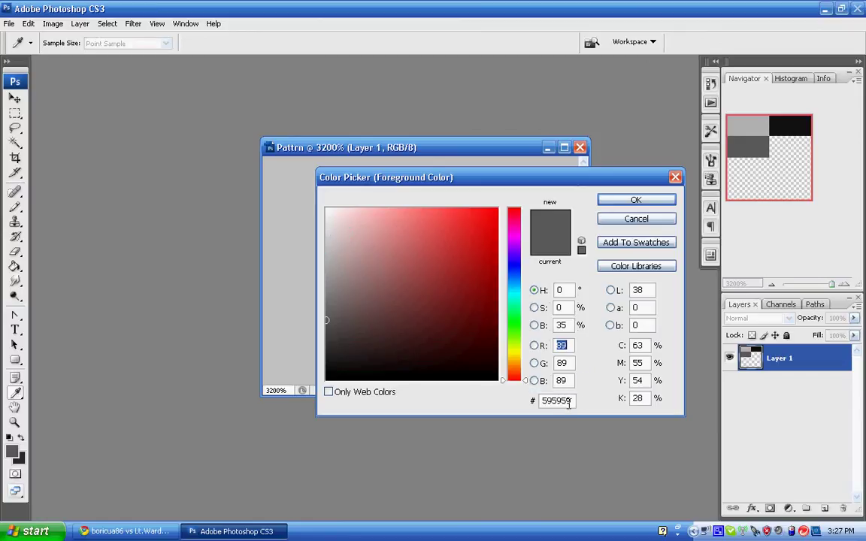
key("Tab")
key("Tab")
key("Tab")
type("2e2e2")
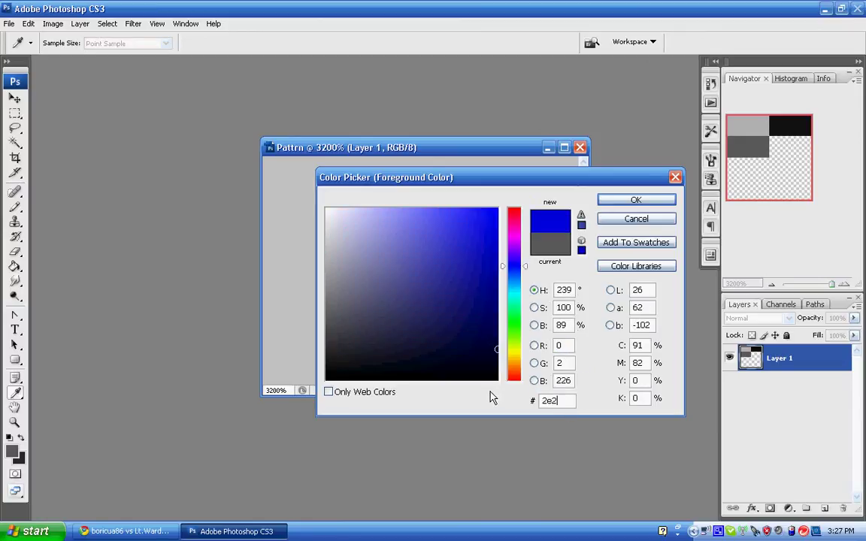
type("e")
left_click(629, 201)
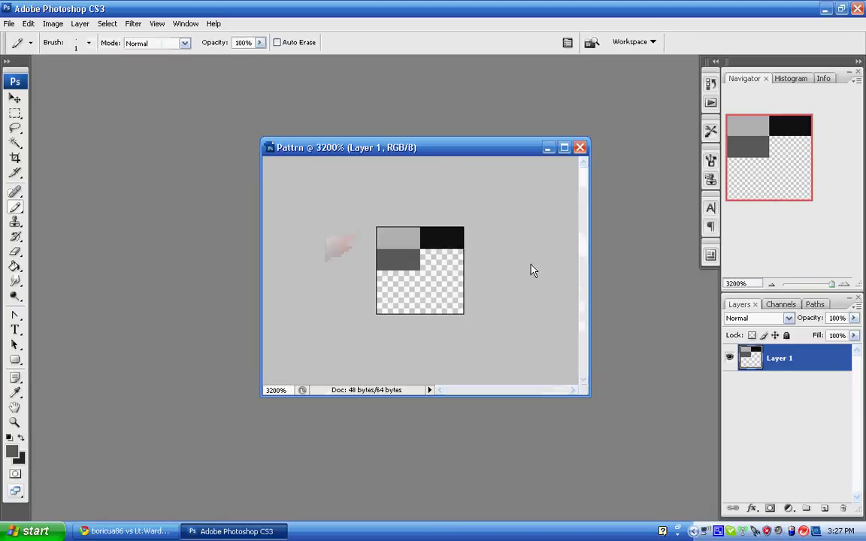
left_click(429, 259)
left_click(452, 258)
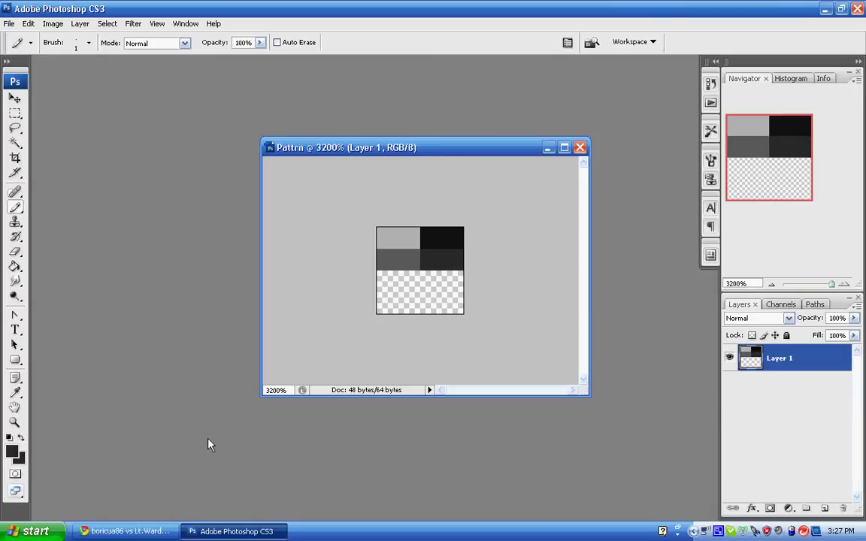
- Set the foreground color to #131313 and pencil in the two left pixels of the third row
left_click(11, 451)
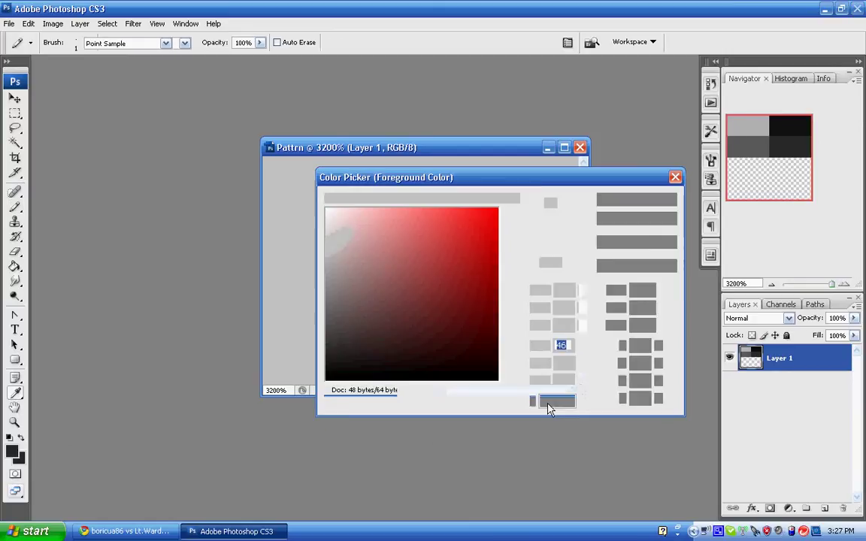
left_click(571, 402)
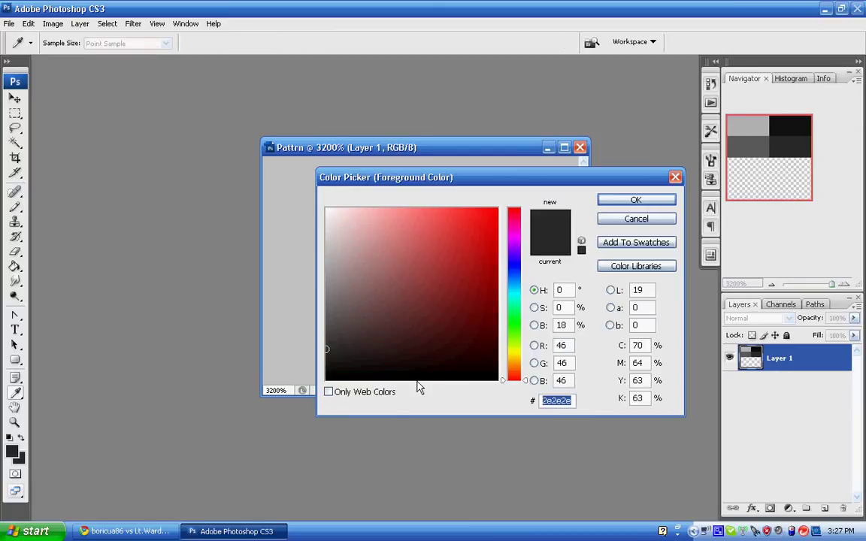
type("131313")
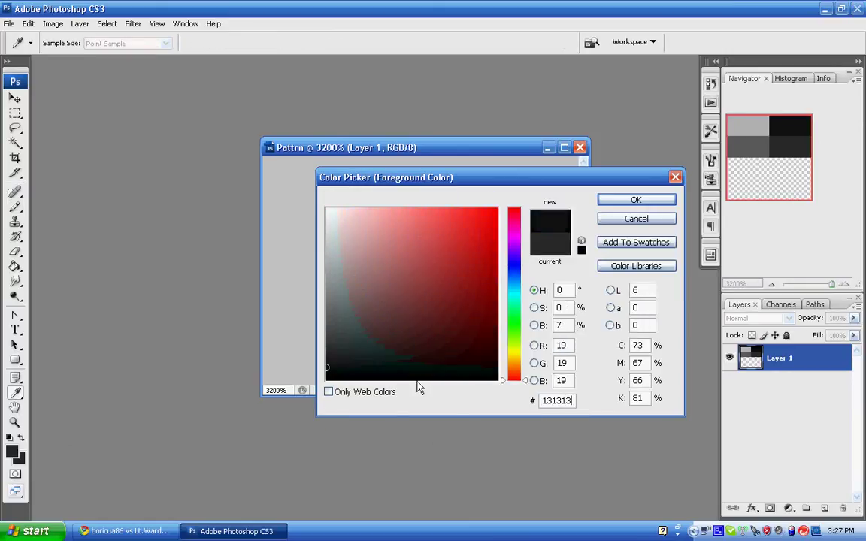
key("Return")
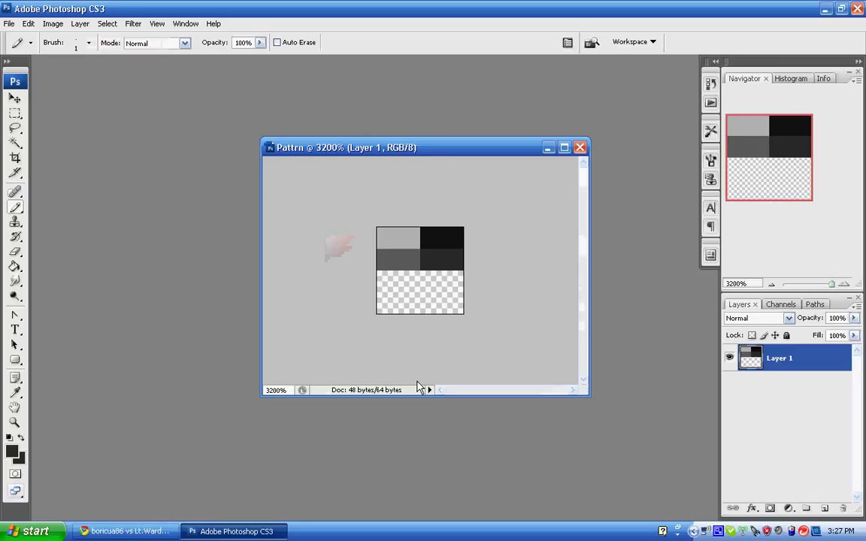
left_click(384, 281)
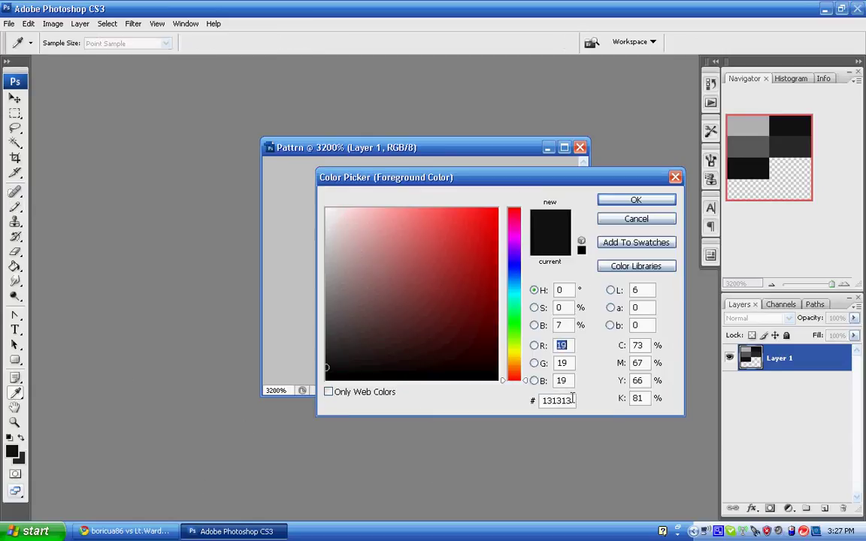
- Set the foreground color to #b7b7b7 and pencil in the two right pixels of the third row
type("b7b7b7")
key("Return")
left_click(434, 283)
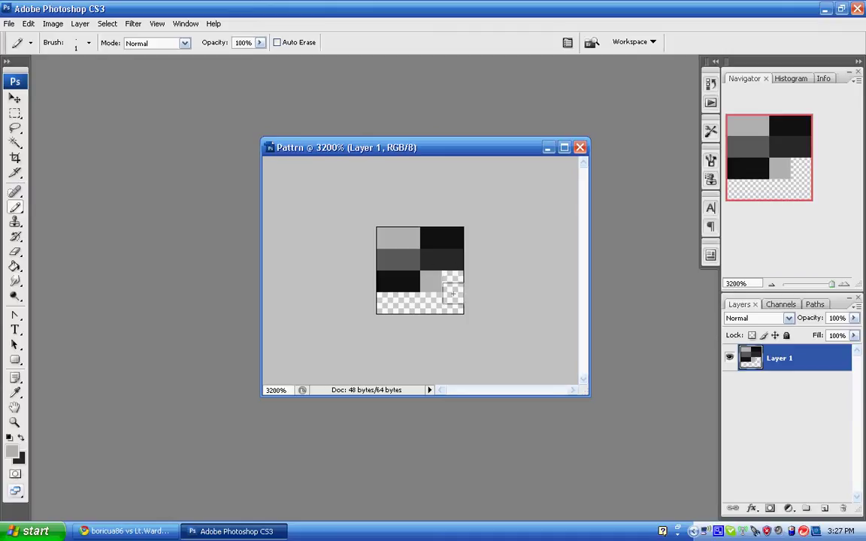
left_click(451, 281)
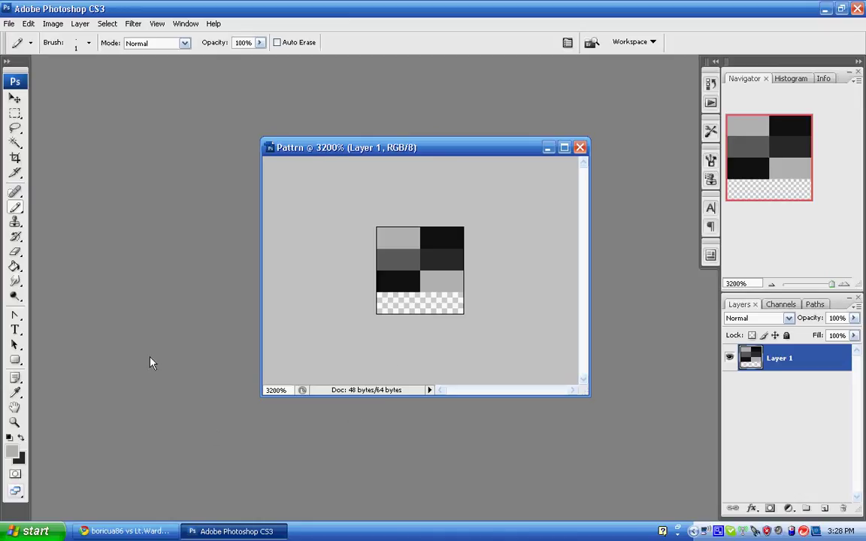
- Set the foreground color to #2e2e2e and pencil in the two left pixels of the fourth row
left_click(13, 451)
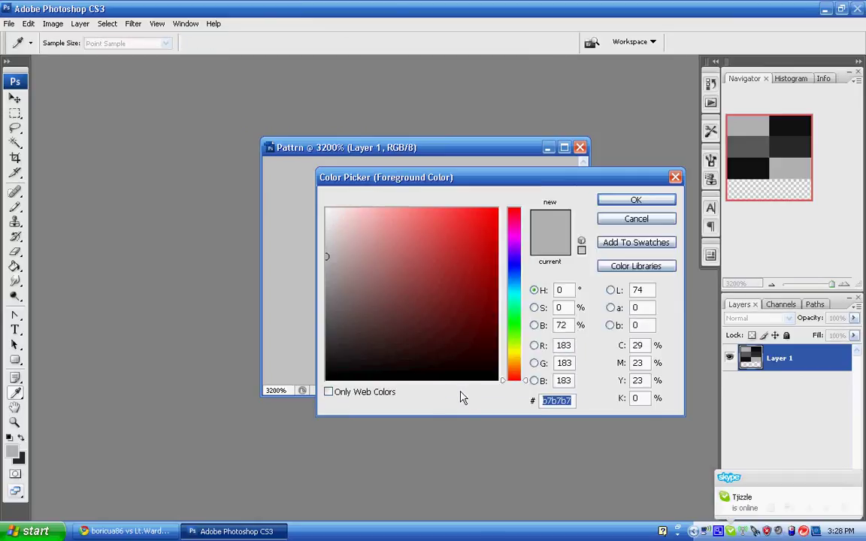
type("2e2e2e")
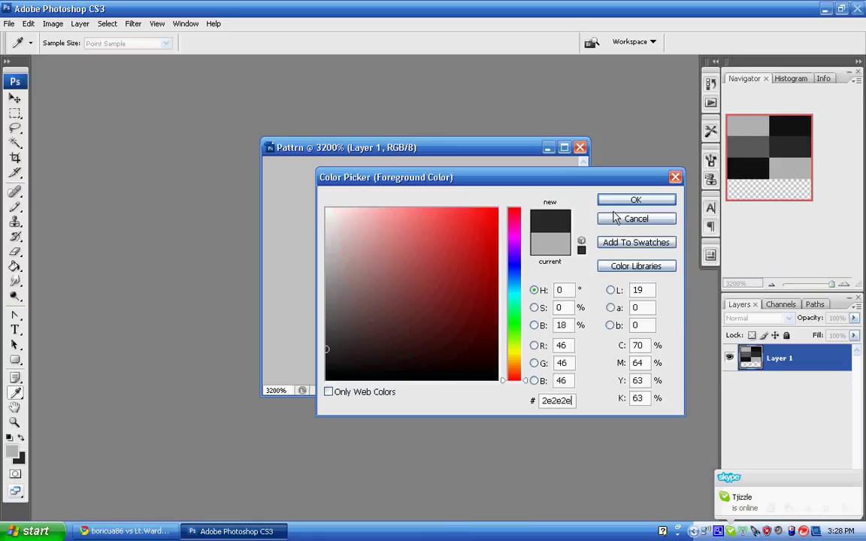
left_click(636, 199)
left_click(389, 300)
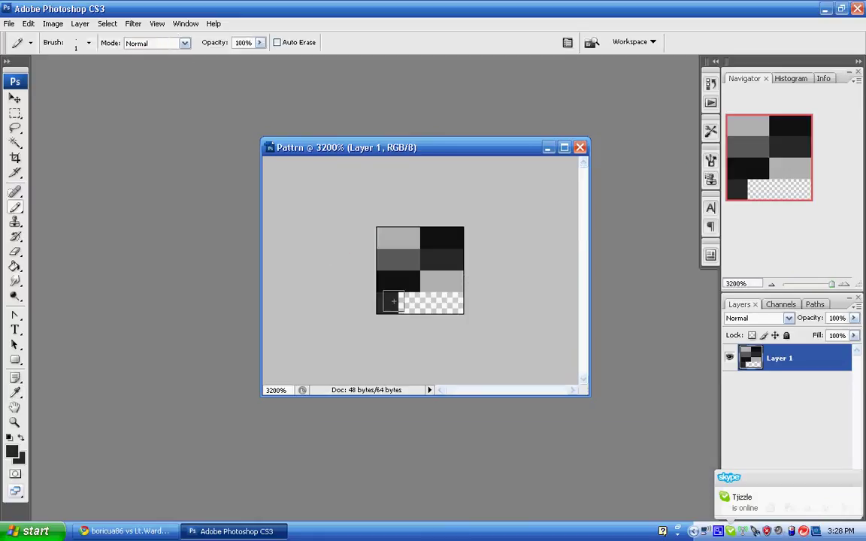
- Set the foreground color to #595959 and pencil in the two right pixels of the fourth row
left_click(11, 451)
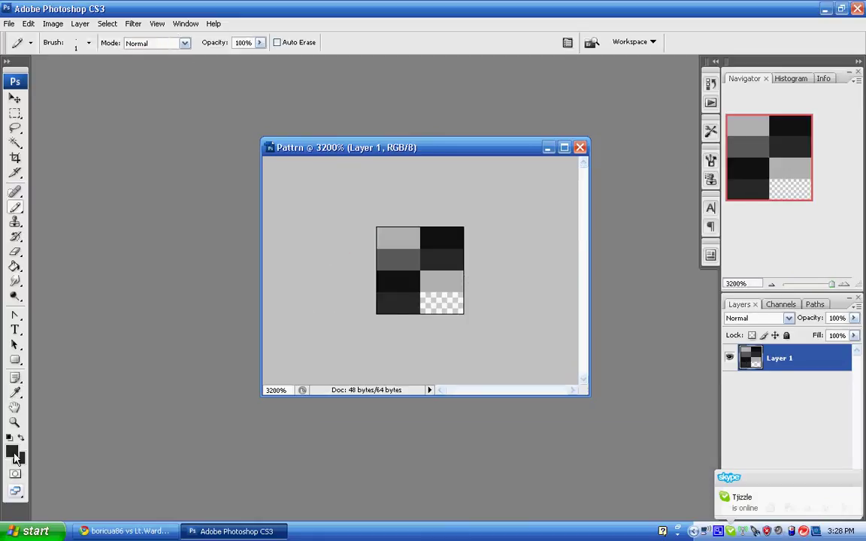
left_click_drag(571, 400, 520, 397)
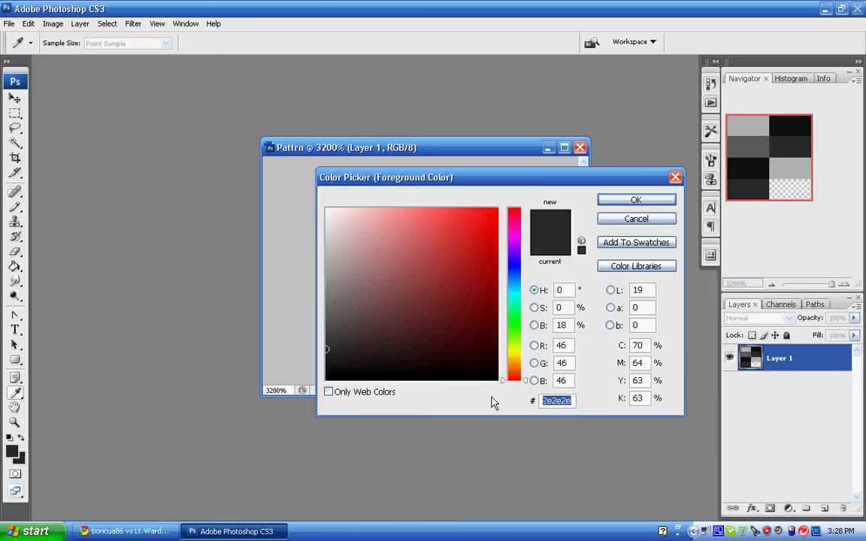
type("595959")
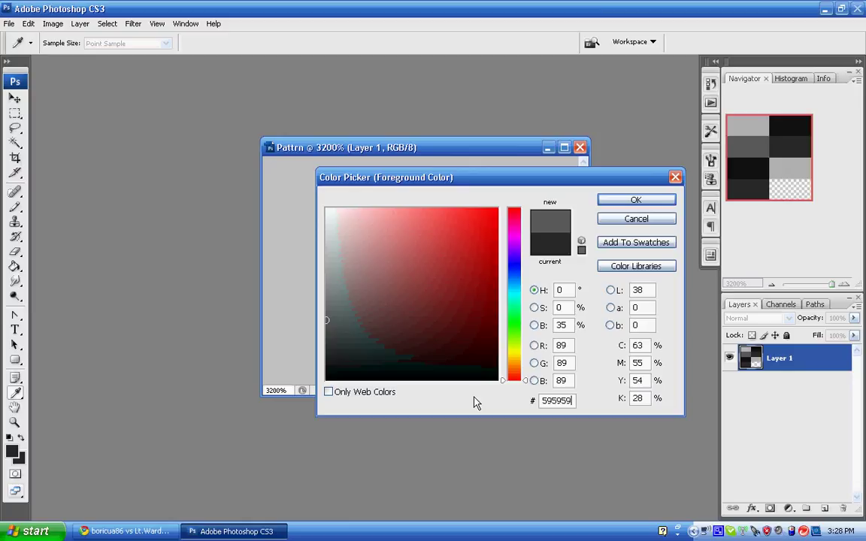
key("Return")
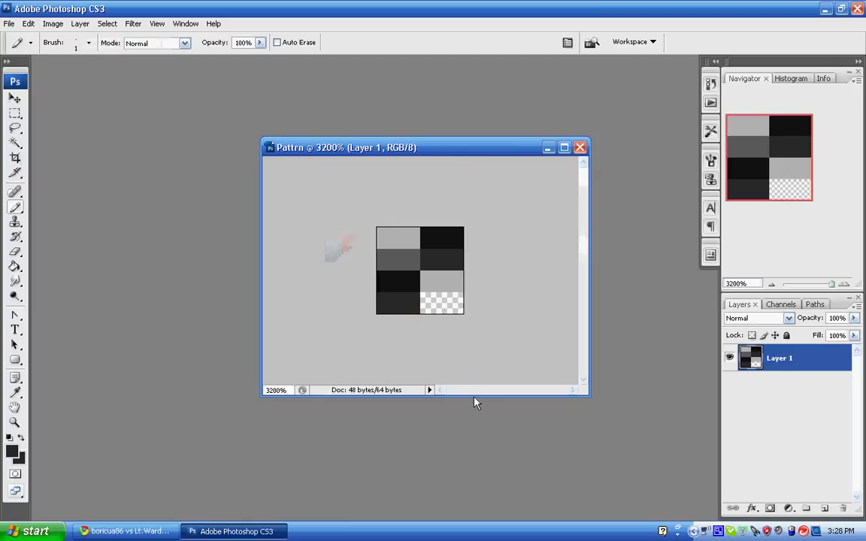
left_click(429, 302)
left_click(453, 303)
- Define the finished tile as a pattern named "Carbon Fiber PAttern"
left_click_drag(464, 155, 431, 158)
left_click(27, 23)
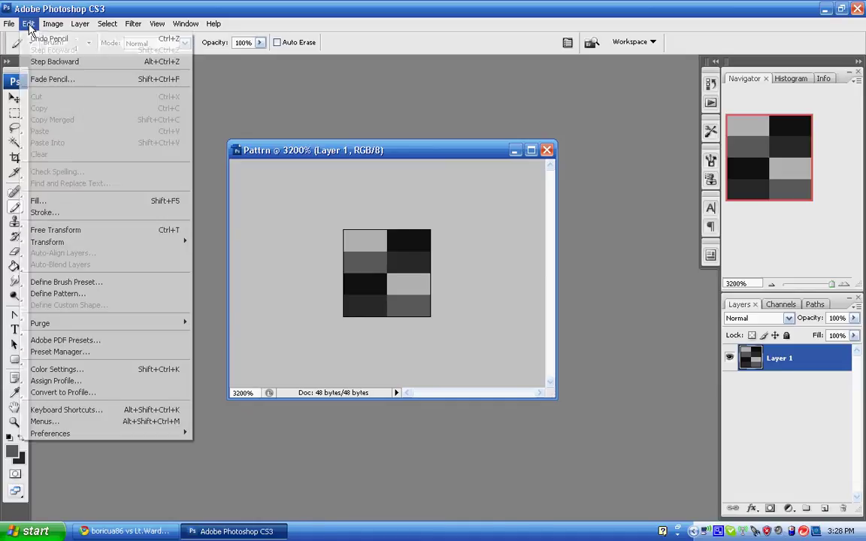
left_click(59, 294)
type("Carbon Fiber ")
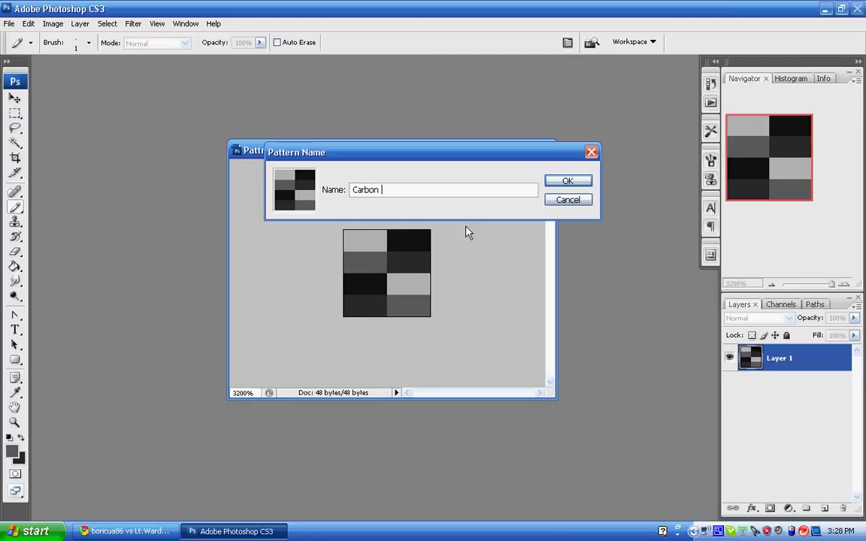
type("PAttern")
left_click(569, 182)
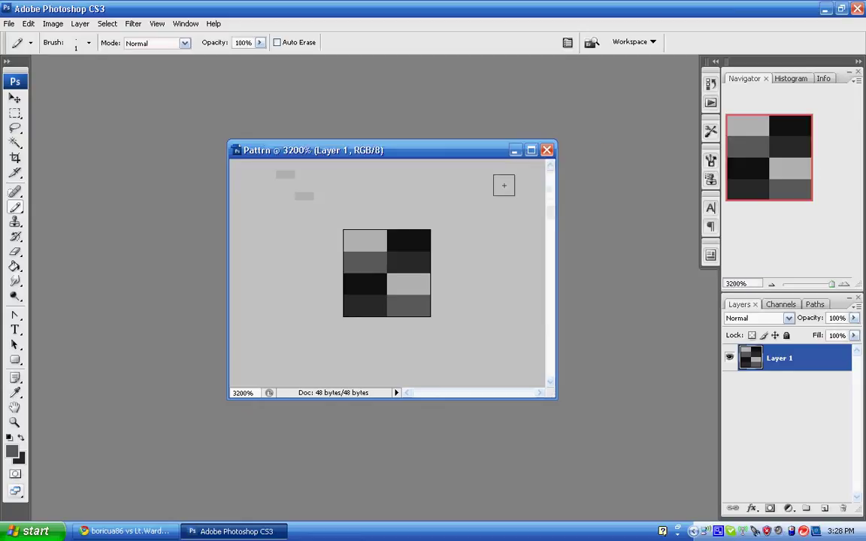
- Minimize the tile document and create a new transparent document 400 pixels wide and 120 pixels high
left_click(514, 151)
left_click(9, 23)
left_click(19, 36)
left_click(351, 182)
type("00")
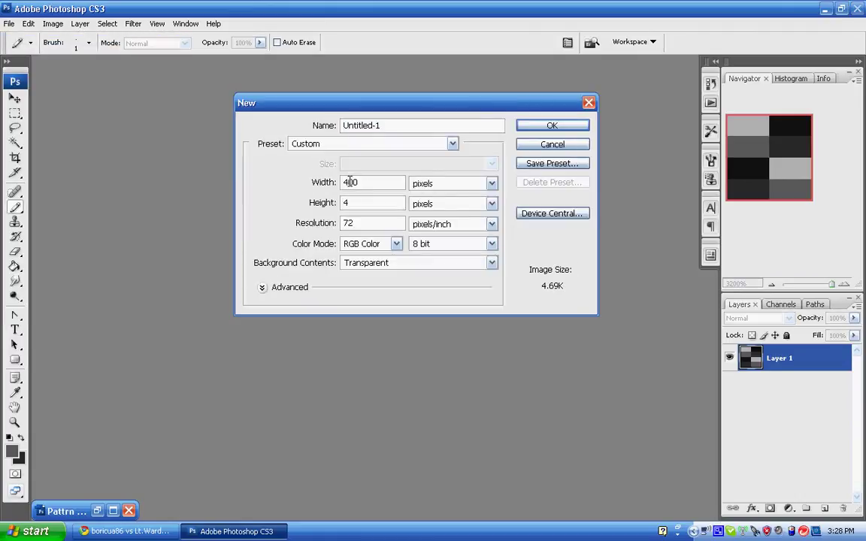
key("BackSpace")
type("120")
key("Return")
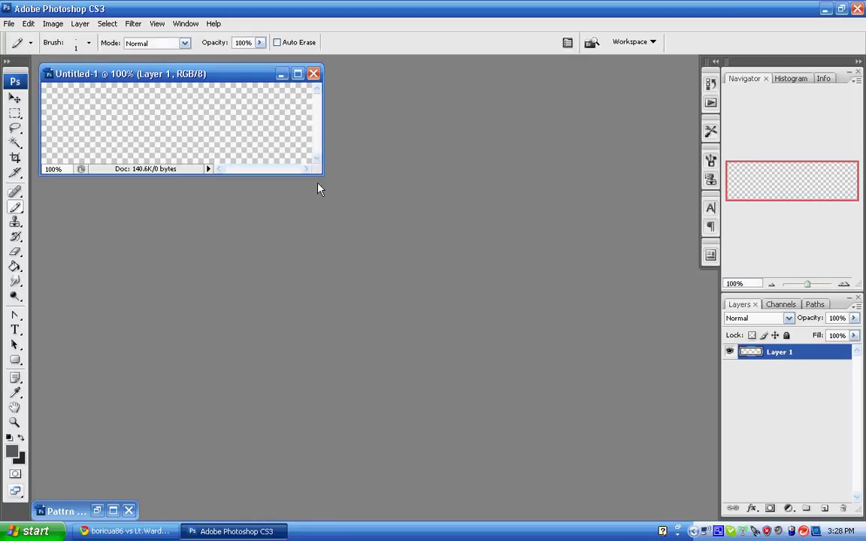
- Fill the new document's empty layer with the carbon fiber pattern using the Paint Bucket, and enlarge the document window
left_click_drag(322, 172, 458, 226)
left_click(15, 266)
left_click(102, 43)
left_click(101, 43)
left_click(60, 60)
left_click(132, 44)
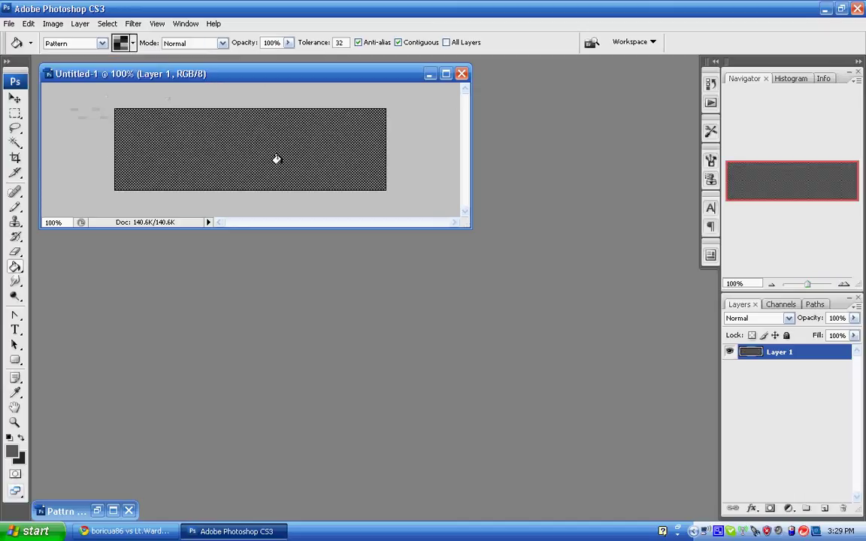
left_click_drag(475, 234, 623, 303)
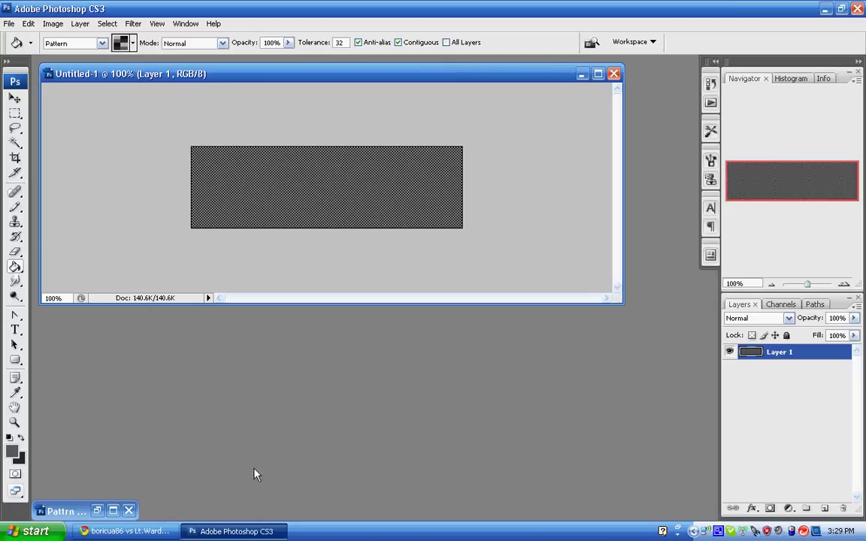
right_click(718, 532)
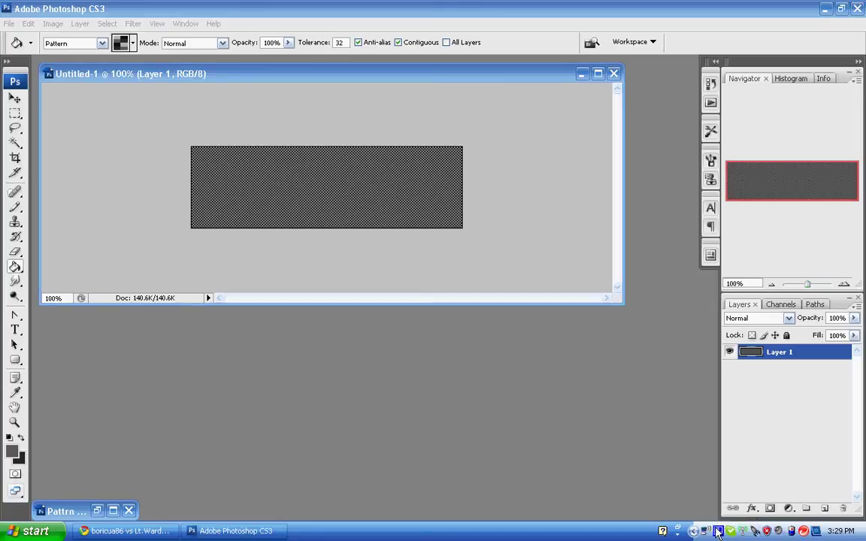